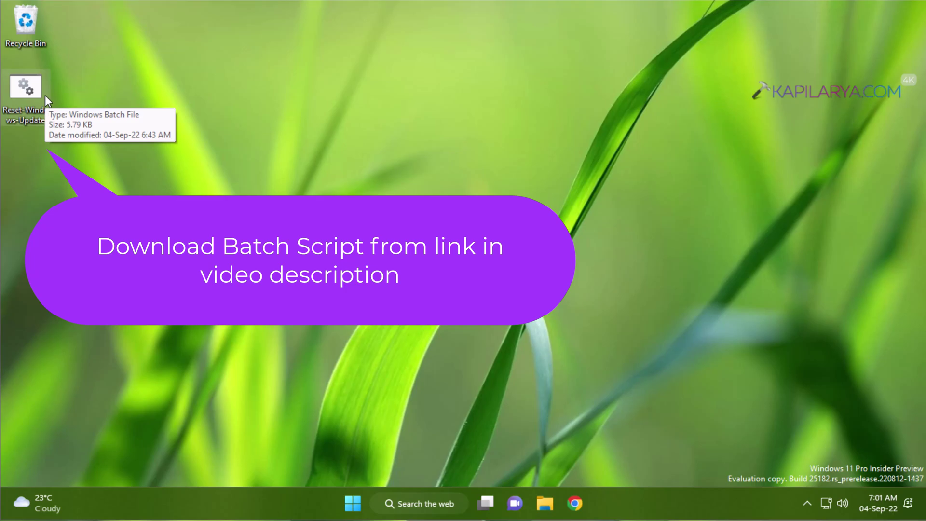
Open the Reset-Windows-Update batch script in Notepad with the All files filter
key(super+r)
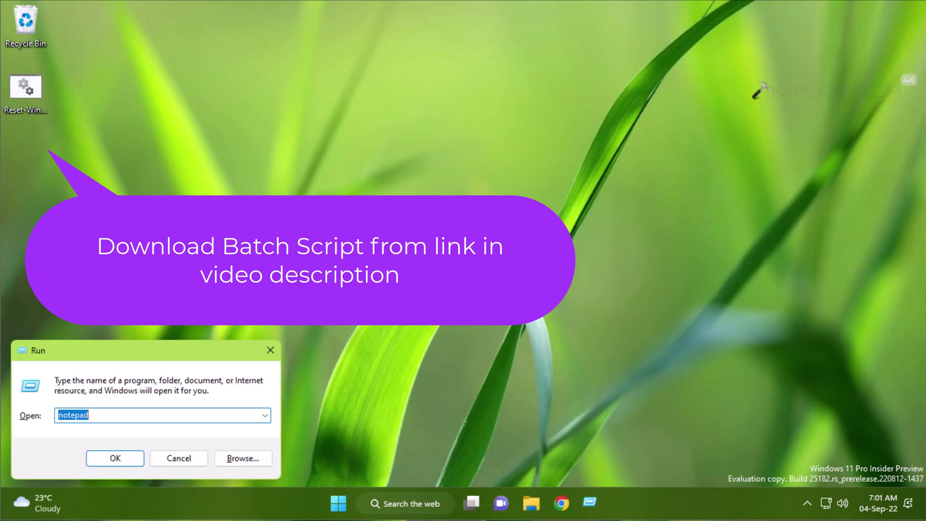
key(Escape)
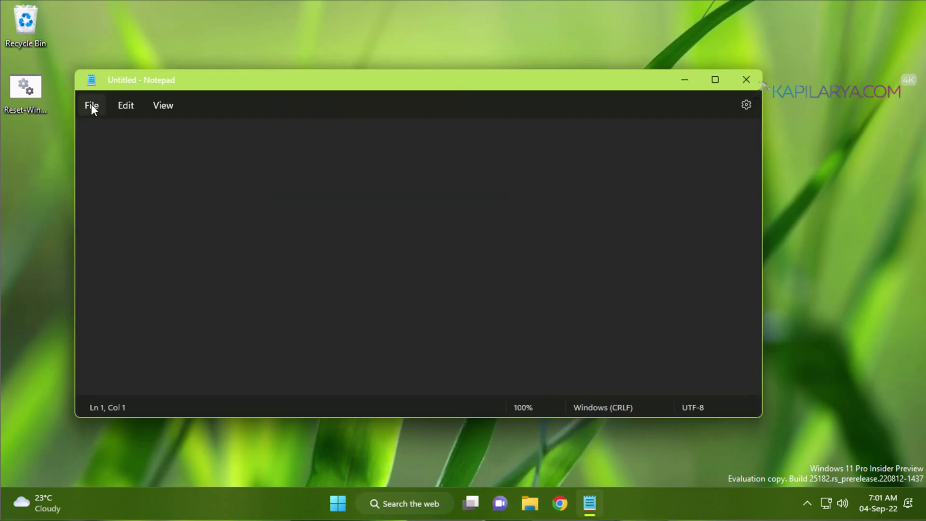
click(92, 105)
click(113, 174)
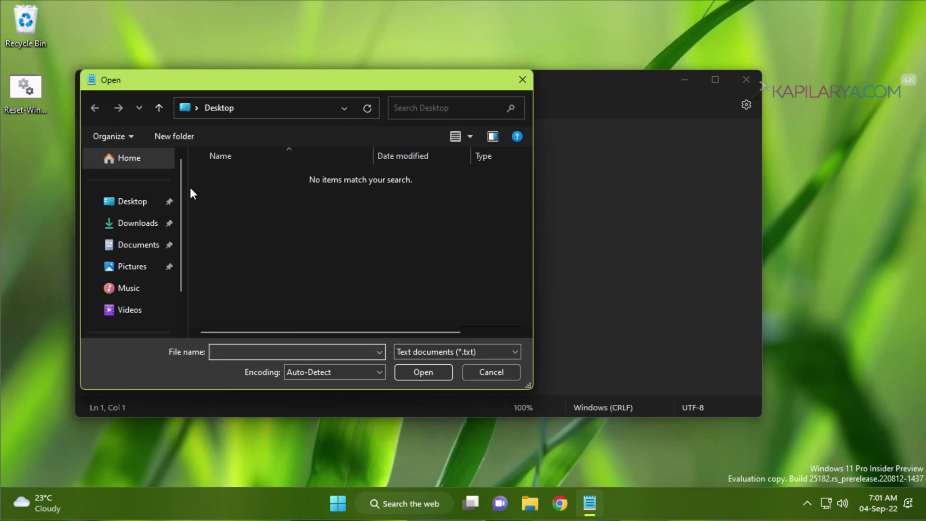
click(415, 350)
click(416, 378)
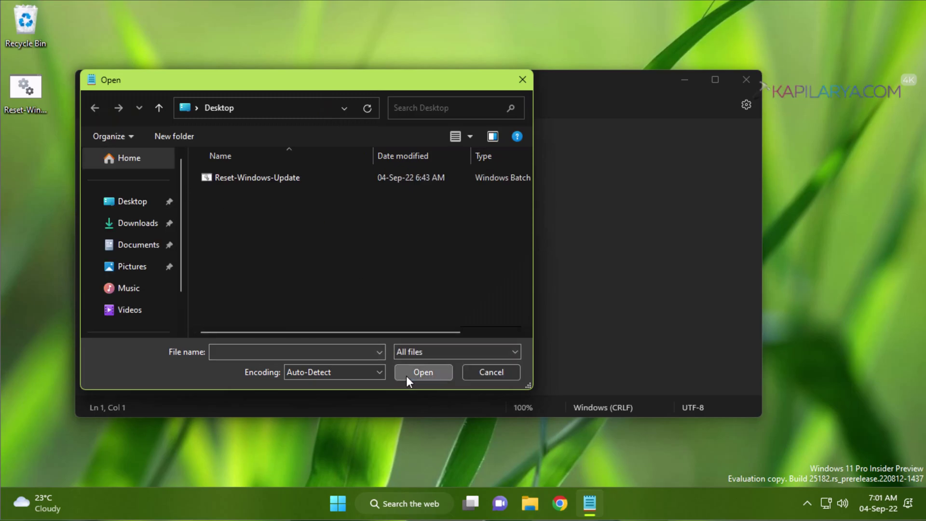
click(231, 175)
click(407, 375)
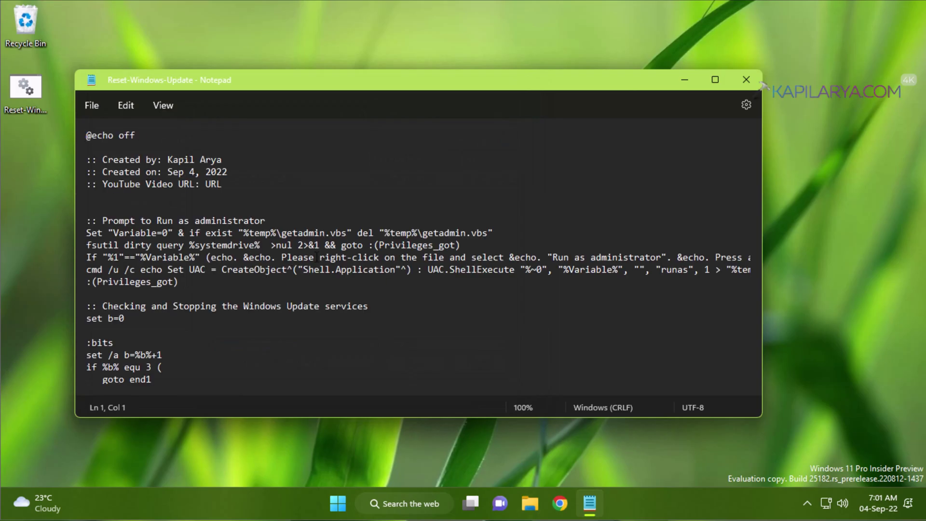
scroll(230, 263, down, 15)
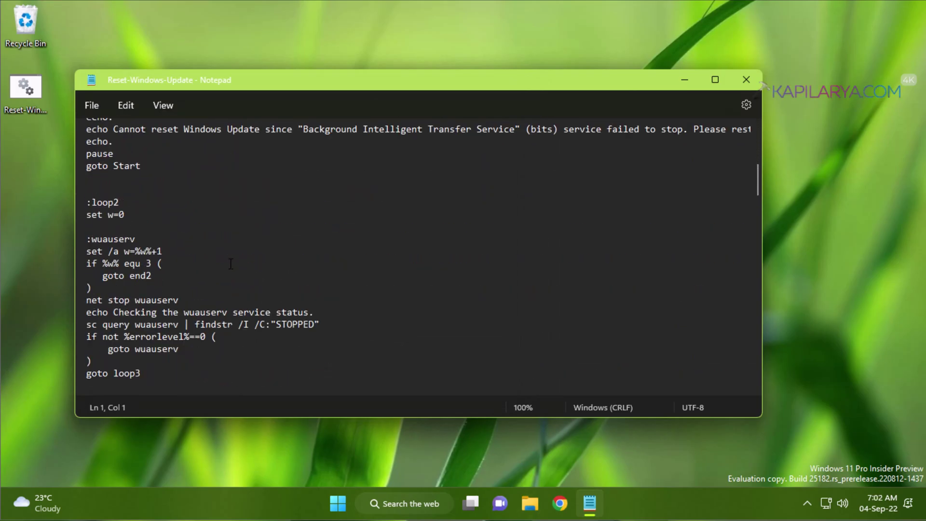
scroll(230, 264, down, 20)
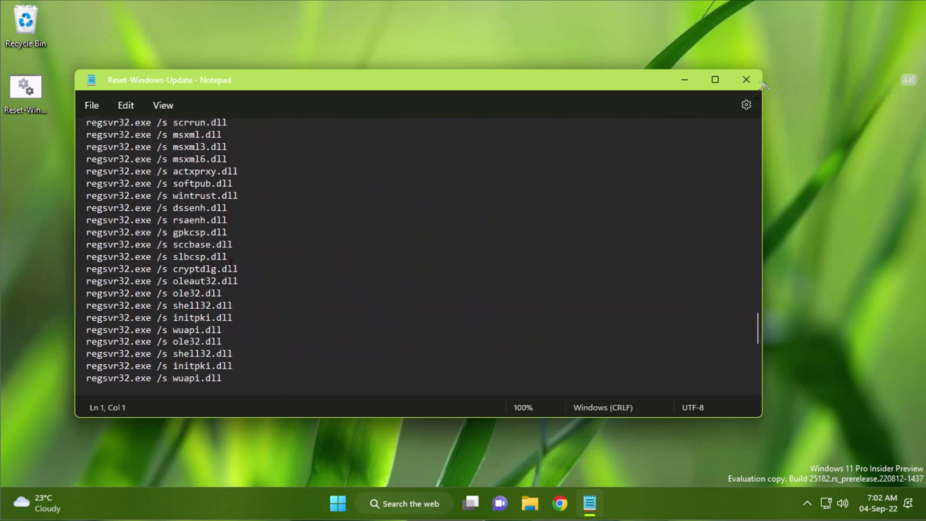
scroll(231, 262, down, 13)
scroll(487, 188, up, 3)
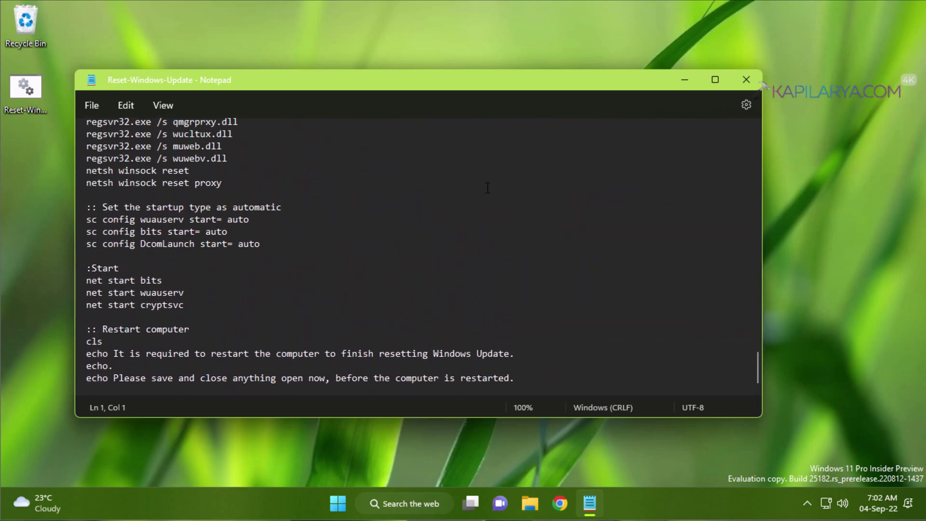
scroll(487, 188, up, 20)
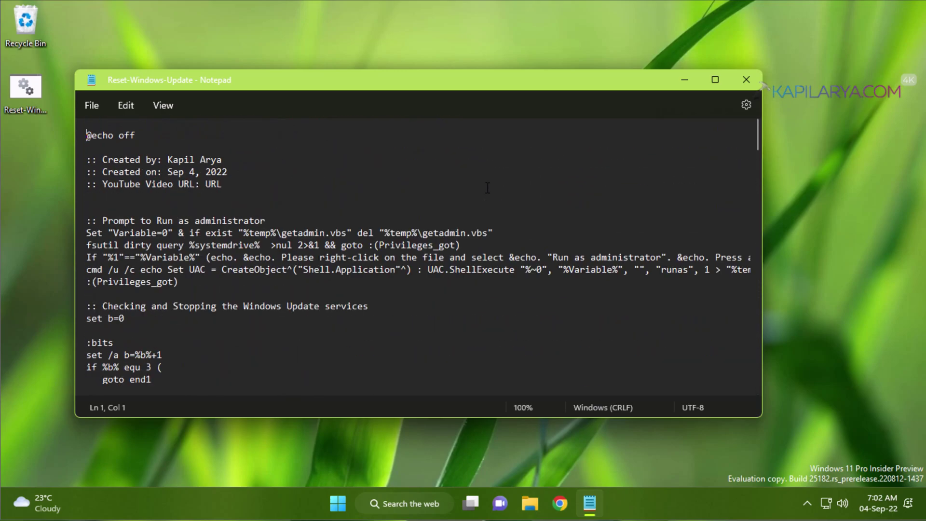
Close Notepad, run Reset-Windows-Update as administrator, and expand SmartScreen's More info details
click(750, 86)
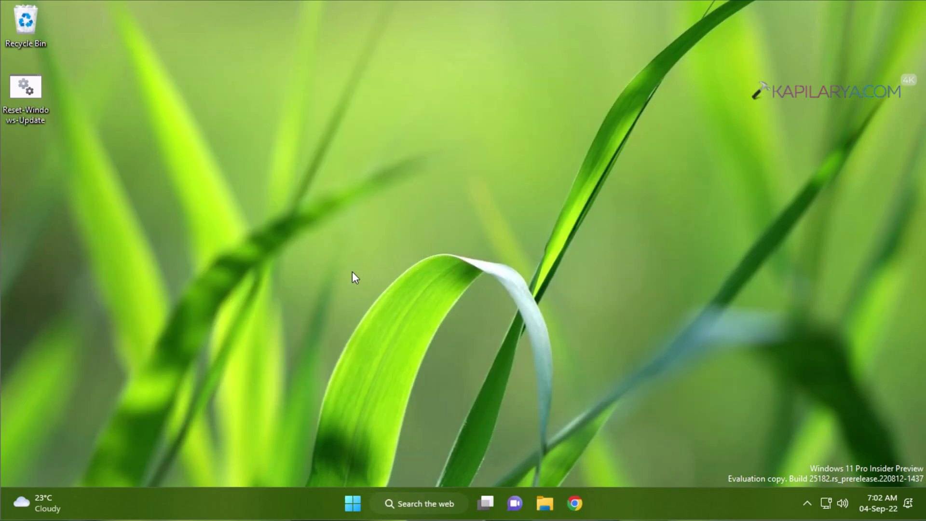
right_click(39, 90)
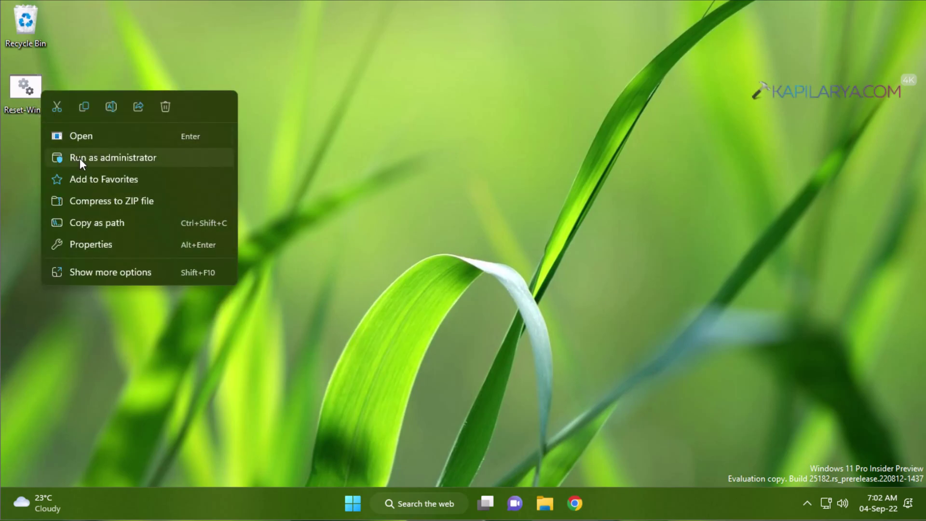
click(106, 160)
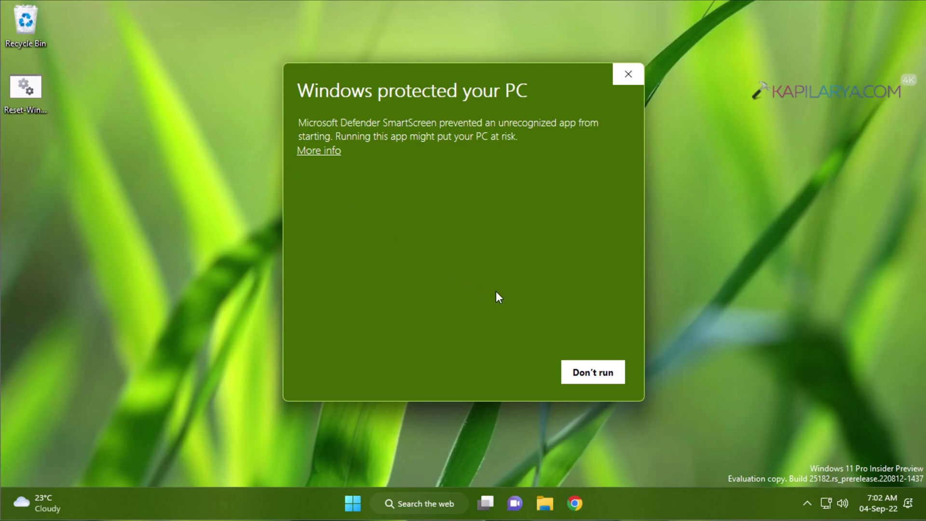
click(336, 154)
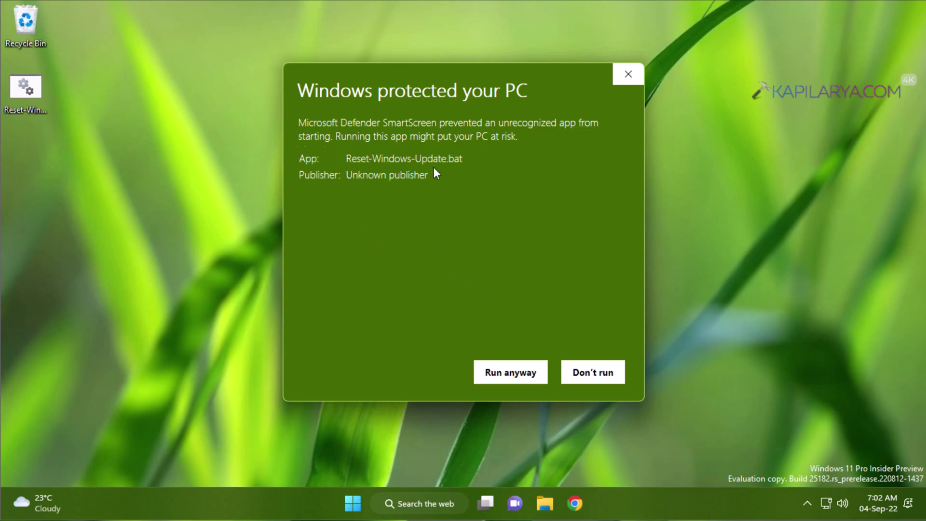
Allow the script past SmartScreen and UAC, then answer Y to stop the dependent update services
click(487, 379)
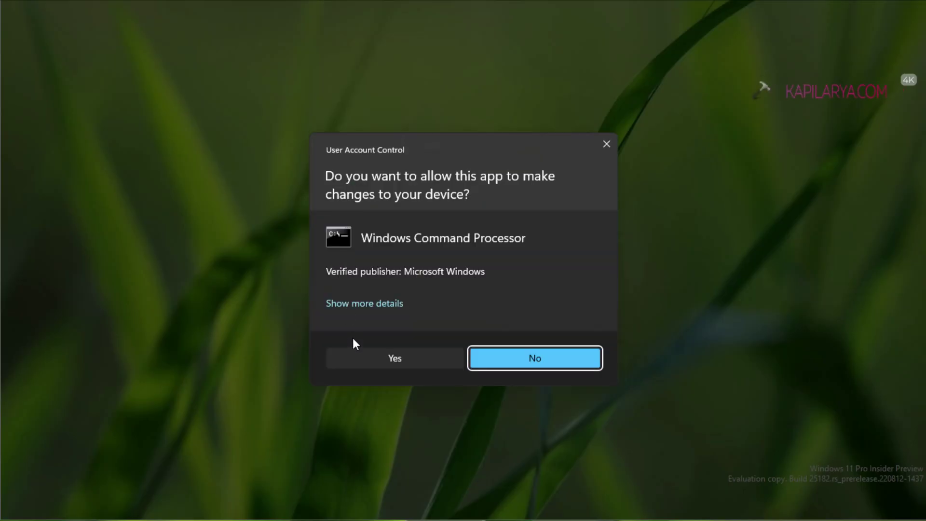
click(359, 361)
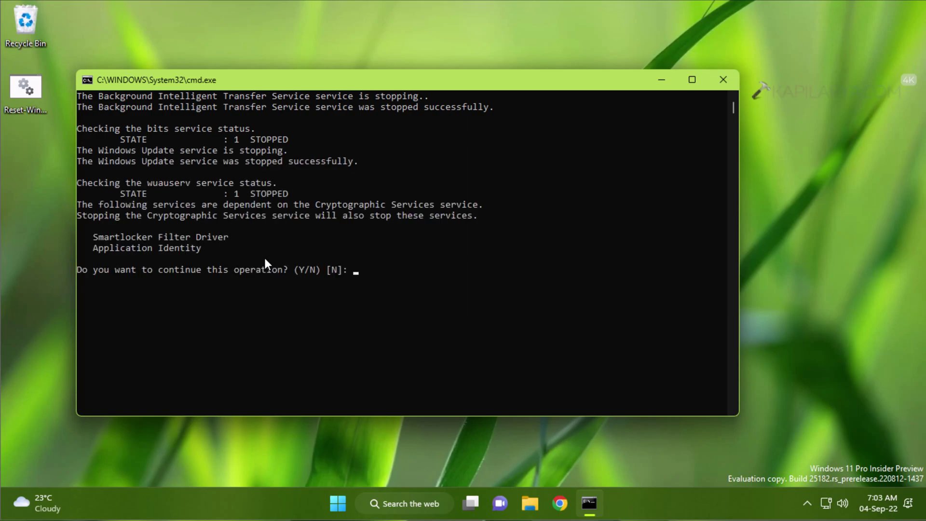
text(Y)
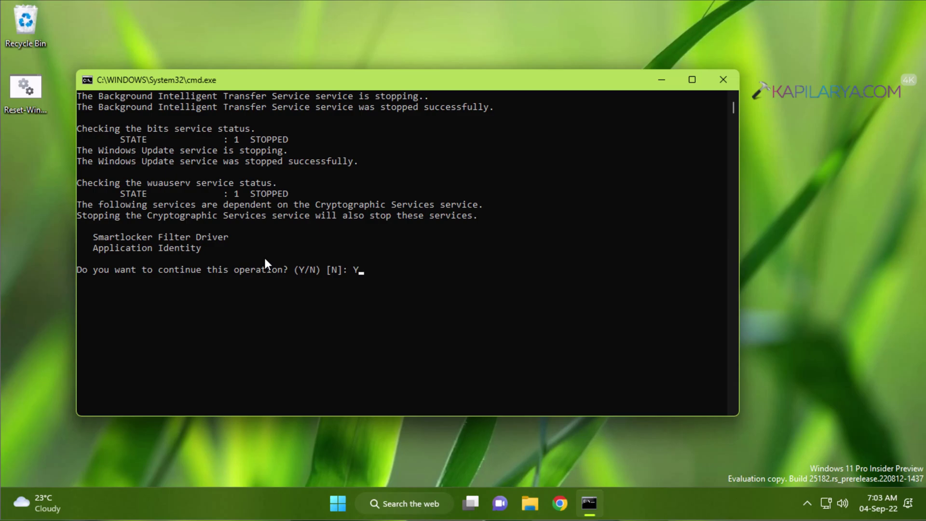
key(Return)
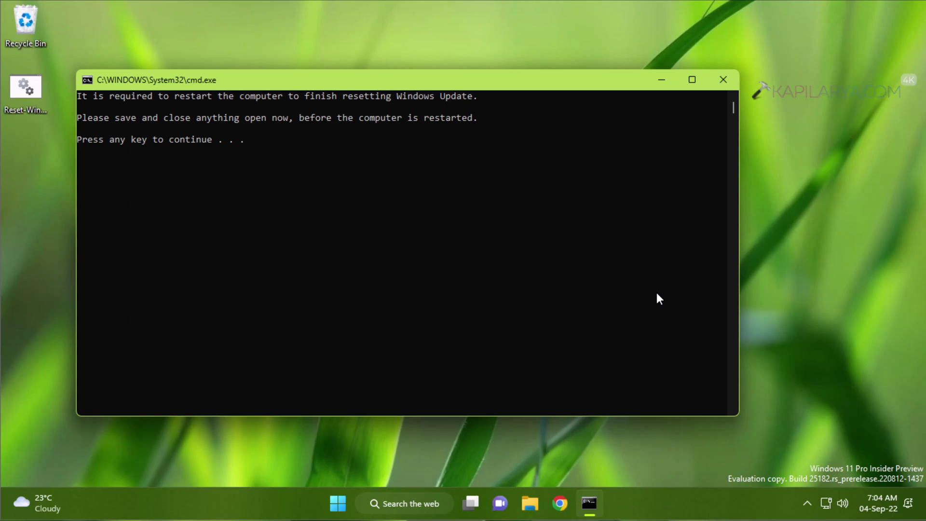
Let the computer restart, then sign back in with the account PIN
key(Return)
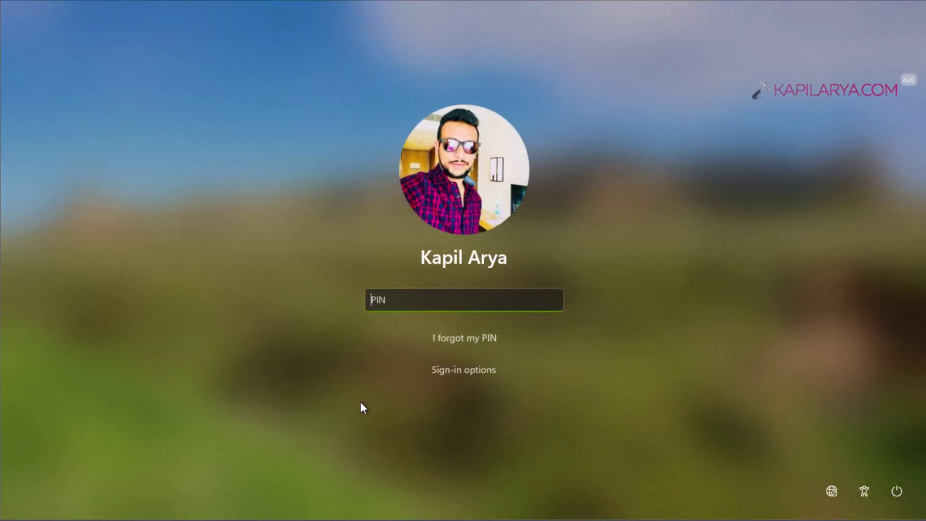
text(••••)
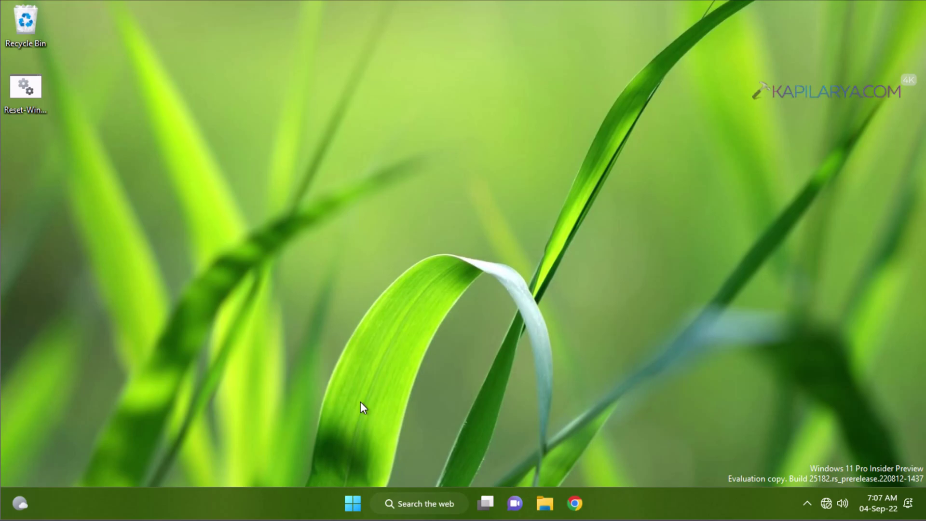
In Settings, confirm Windows Update shows updates available and open Update history
key(super+i)
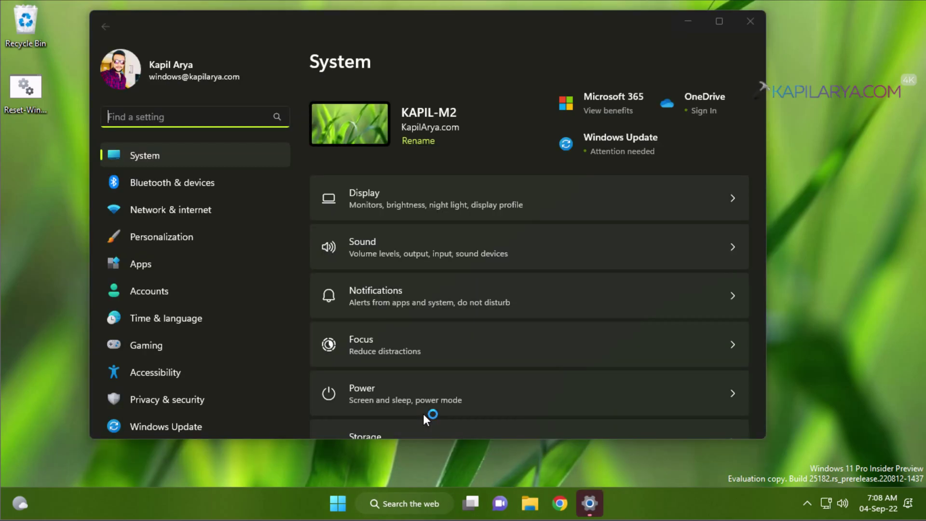
click(216, 424)
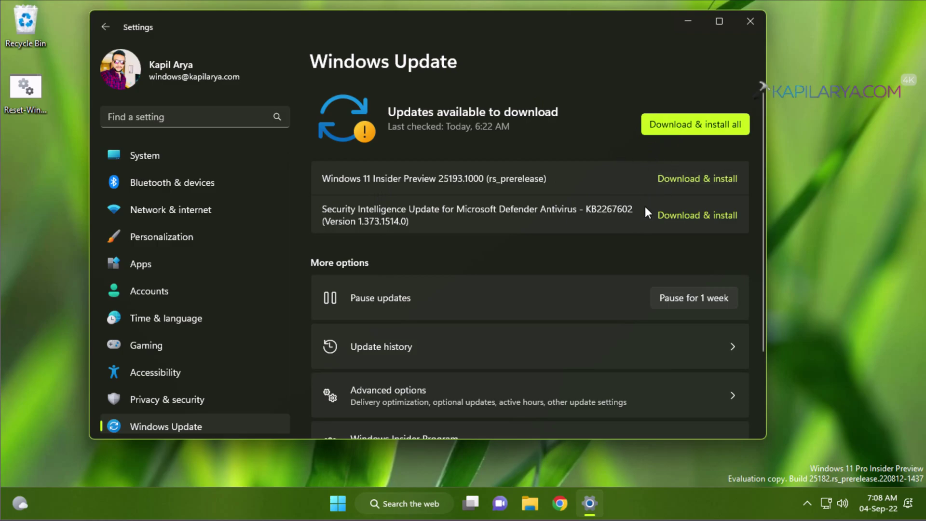
click(506, 351)
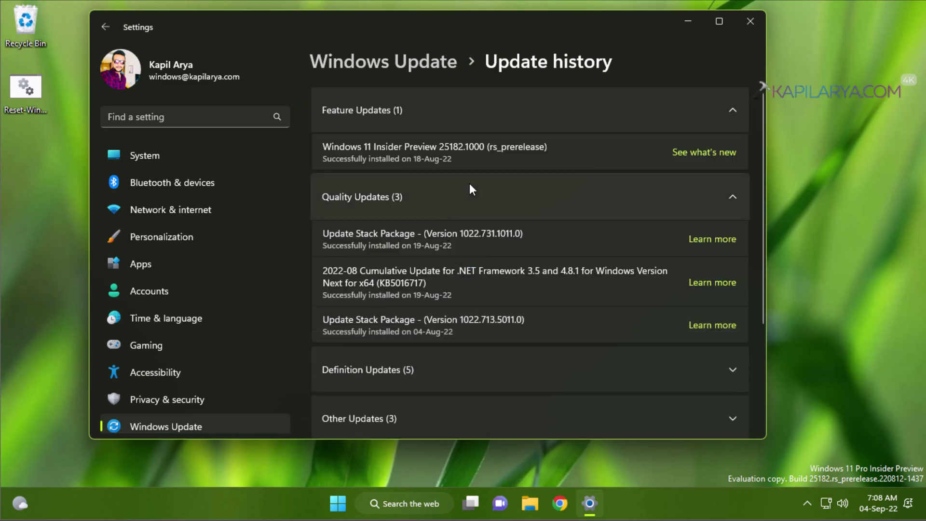
Expand the Definition Updates and Other Updates lists to confirm the past installs
scroll(531, 211, down, 2)
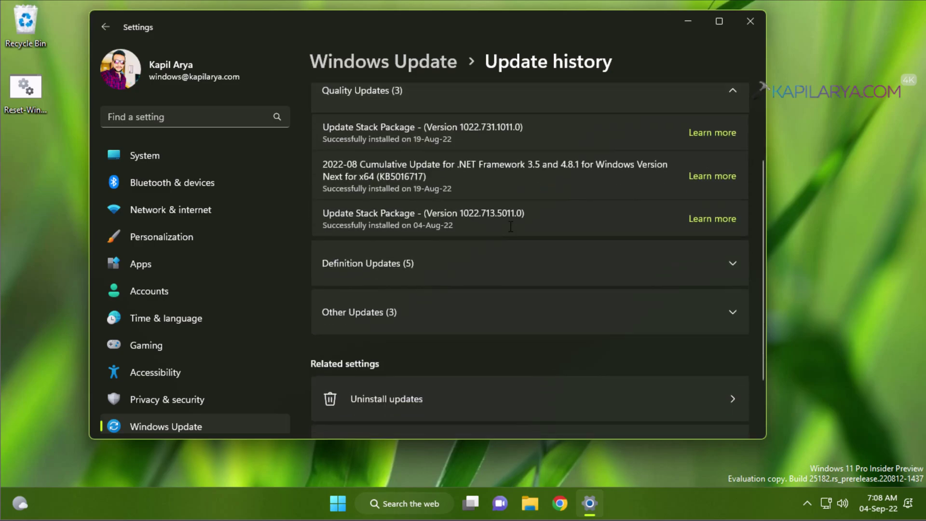
click(477, 263)
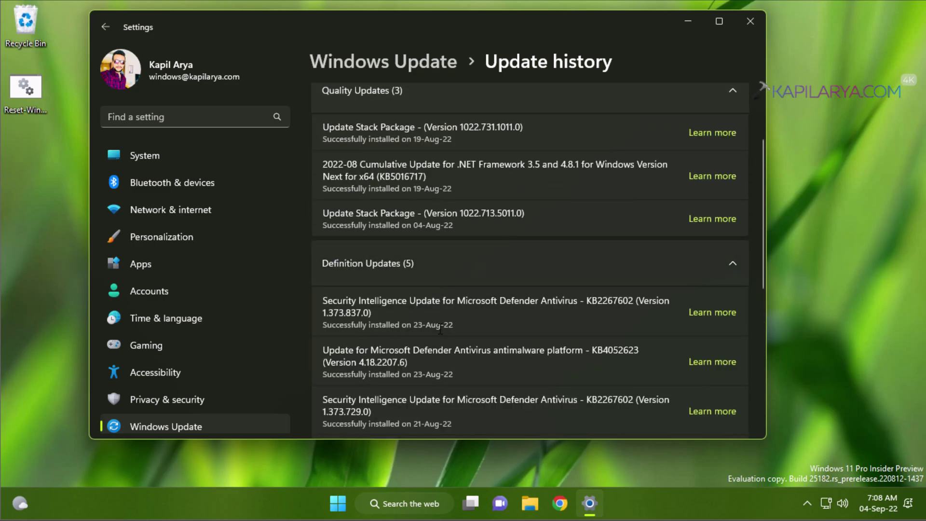
scroll(483, 383, down, 3)
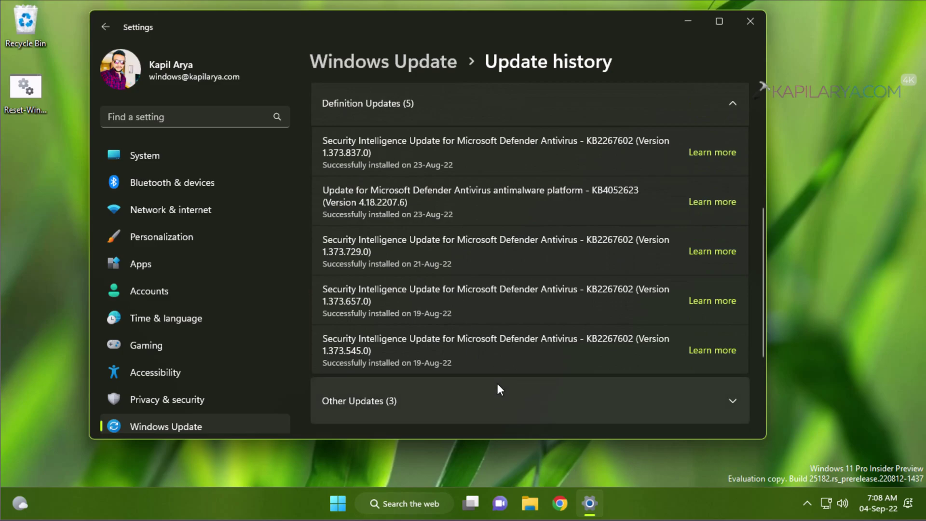
click(496, 396)
scroll(499, 320, down, 3)
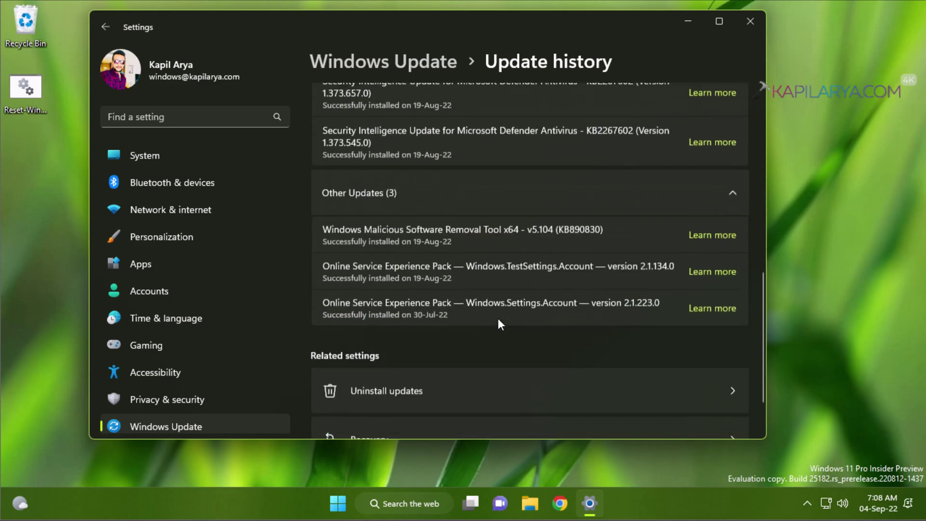
scroll(502, 263, up, 6)
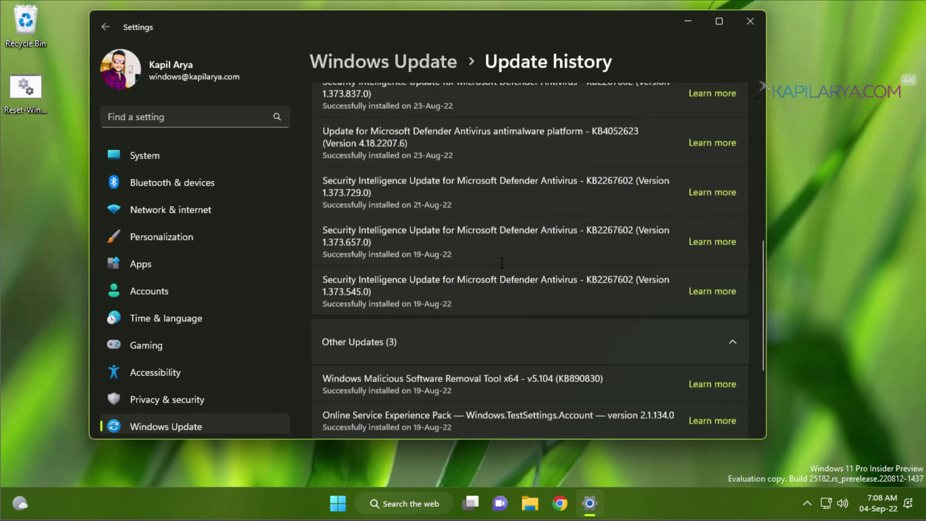